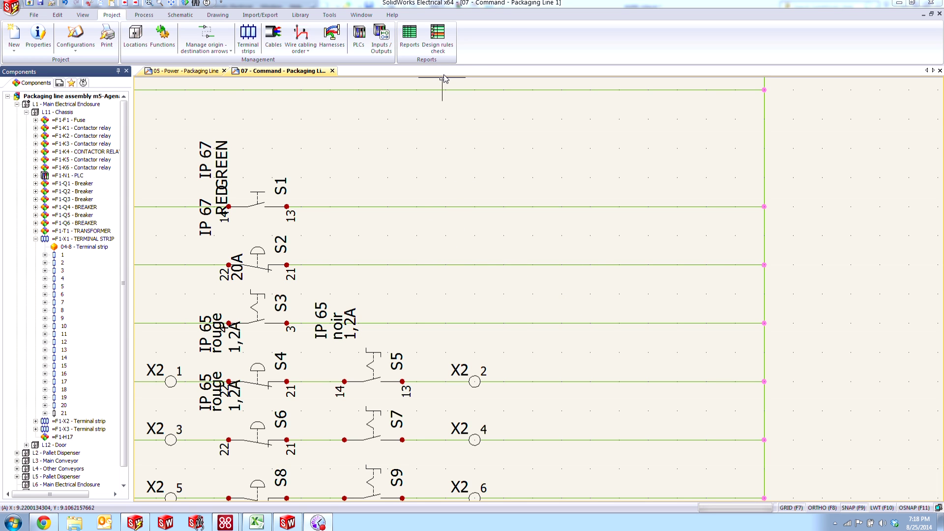
Step: Add rule templates, including the assigned-parts-not-used rule, to the design rules check
left_click(438, 38)
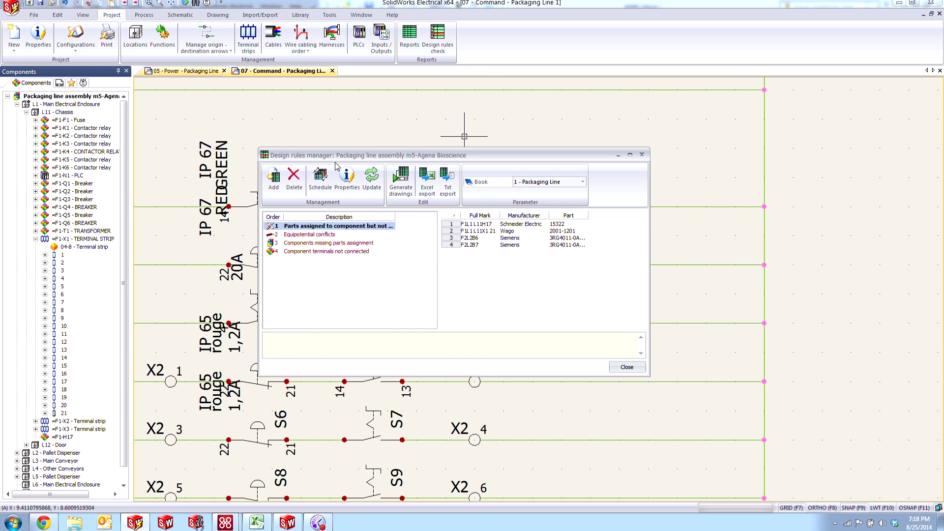
left_click(273, 178)
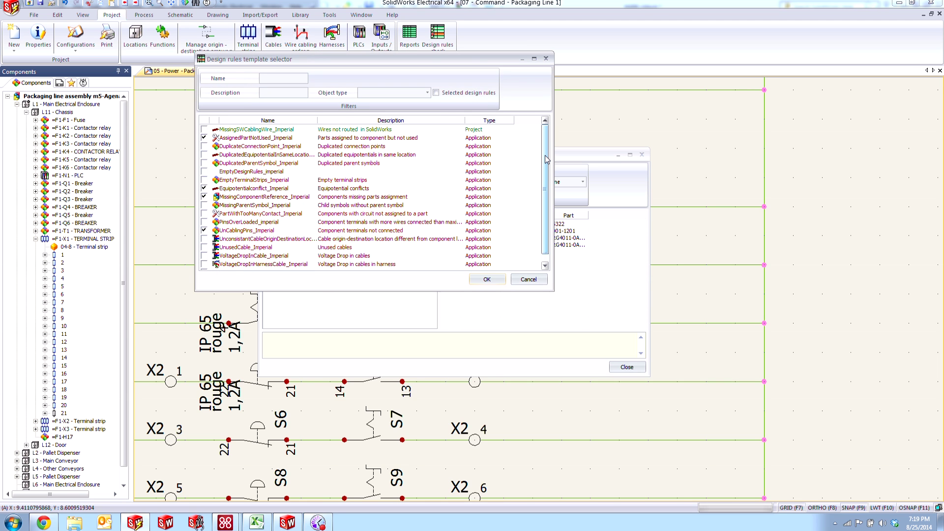
mouse_move(546, 159)
left_mouse_down()
mouse_move(547, 180)
mouse_move(549, 147)
left_mouse_up()
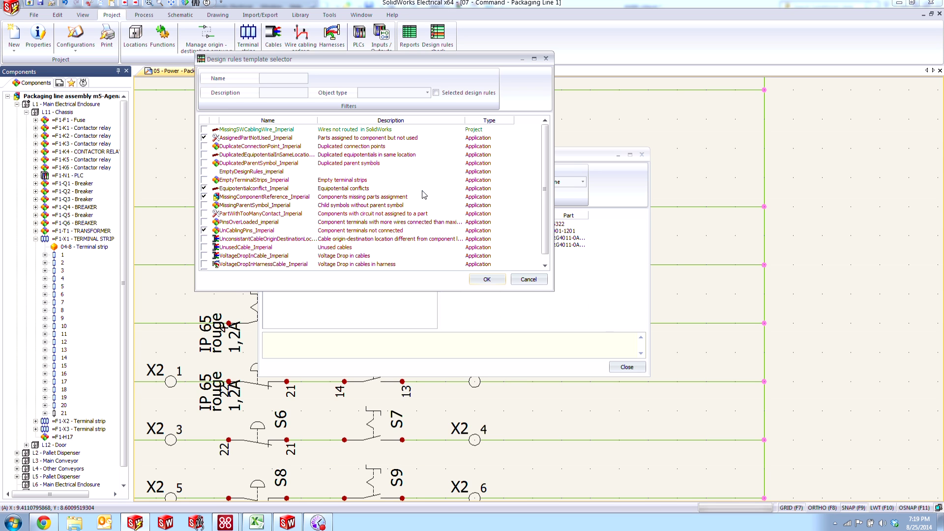
left_click(486, 279)
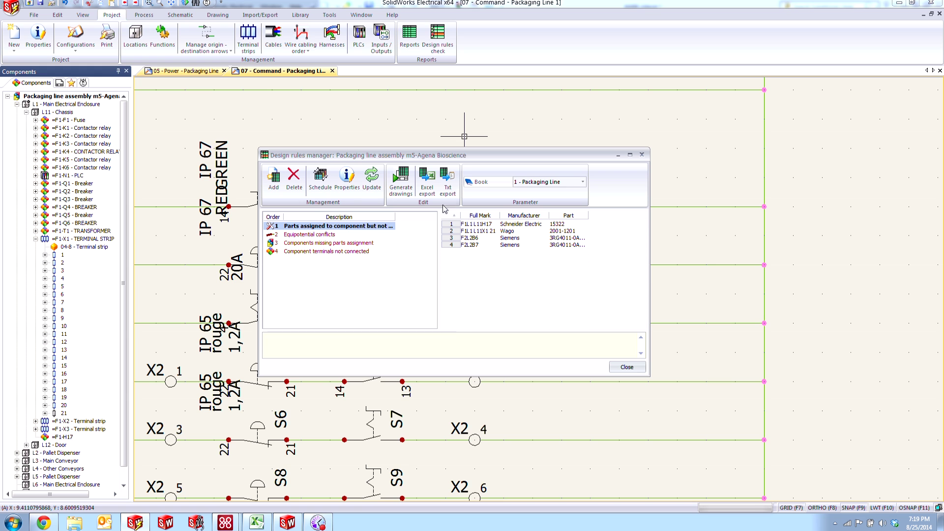
left_click(400, 181)
Step: Generate report drawings for the missing-parts-assignment rule, then close the design rules manager
left_click(337, 206)
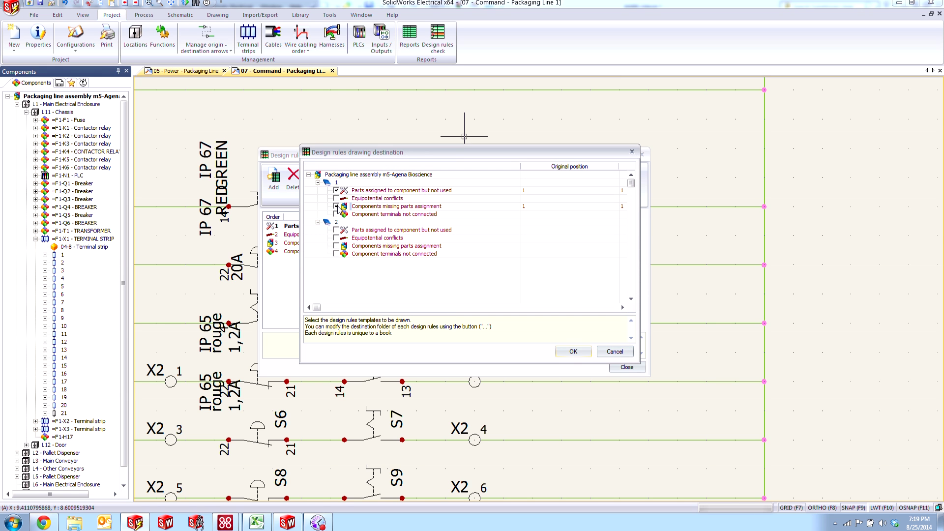
left_click(573, 351)
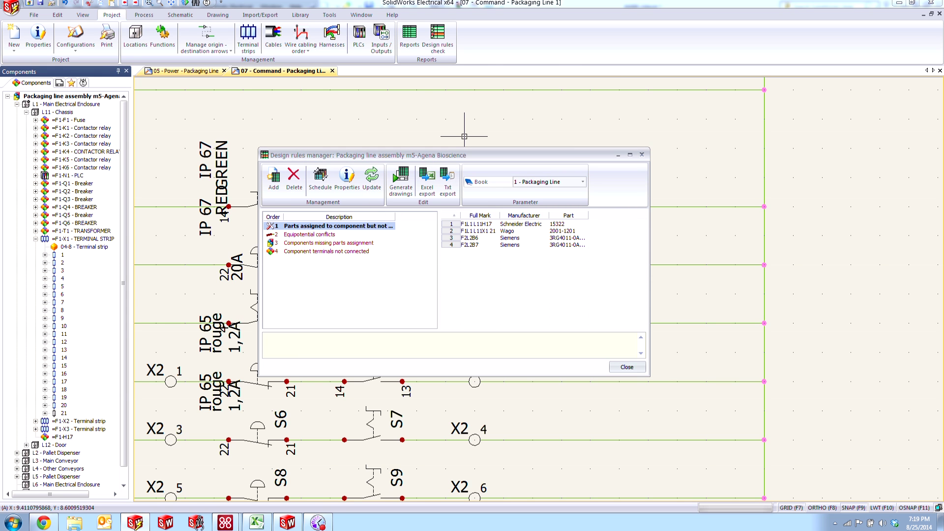
left_click(627, 367)
Step: Open the AssignedPartNotUsed_Imperial report drawing from the Documents list
left_click(59, 83)
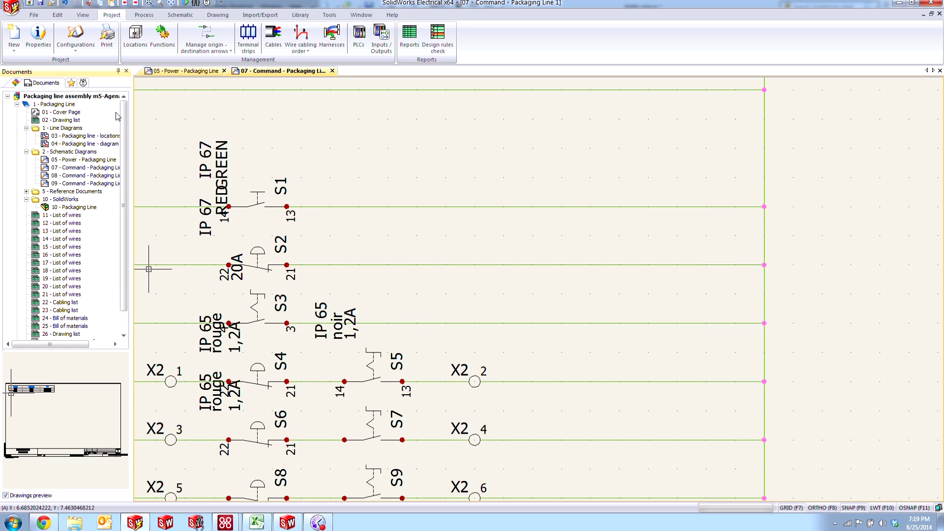
scroll(57, 275, "down", 1)
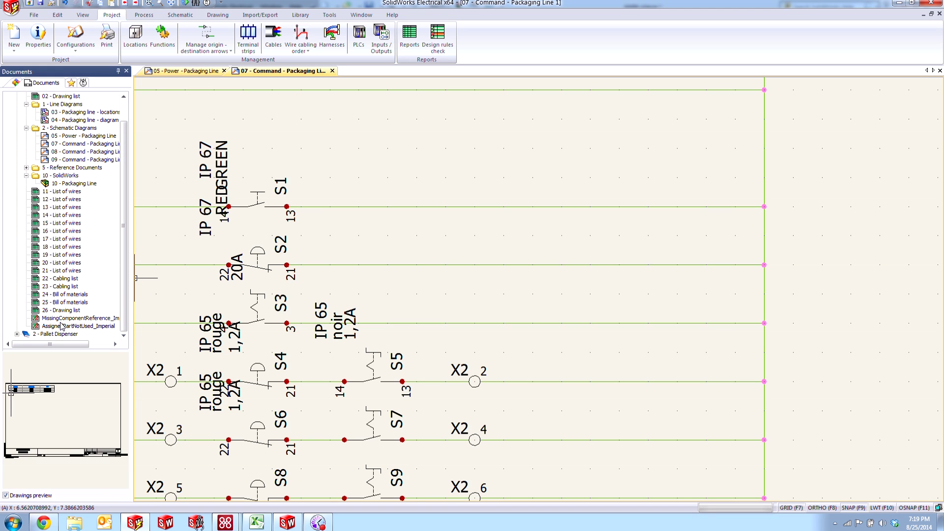
left_click(59, 327)
right_click(60, 328)
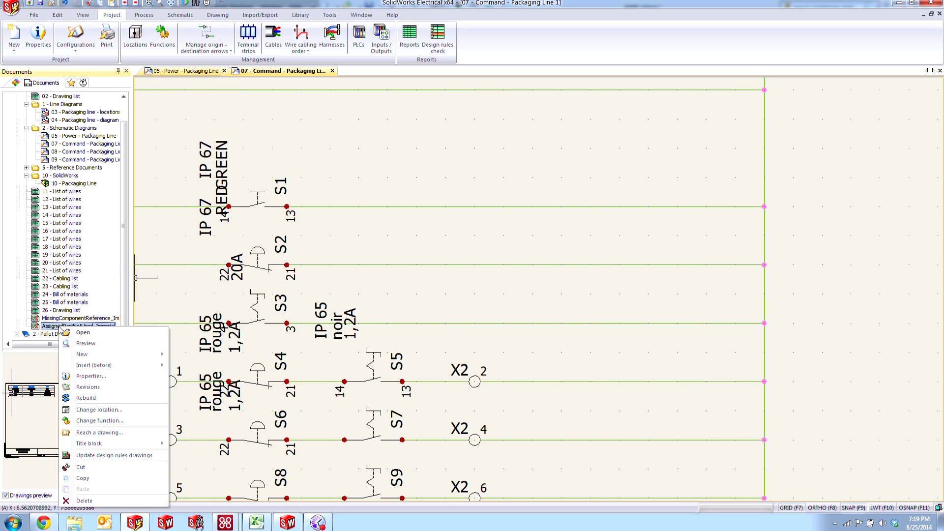
left_click(64, 332)
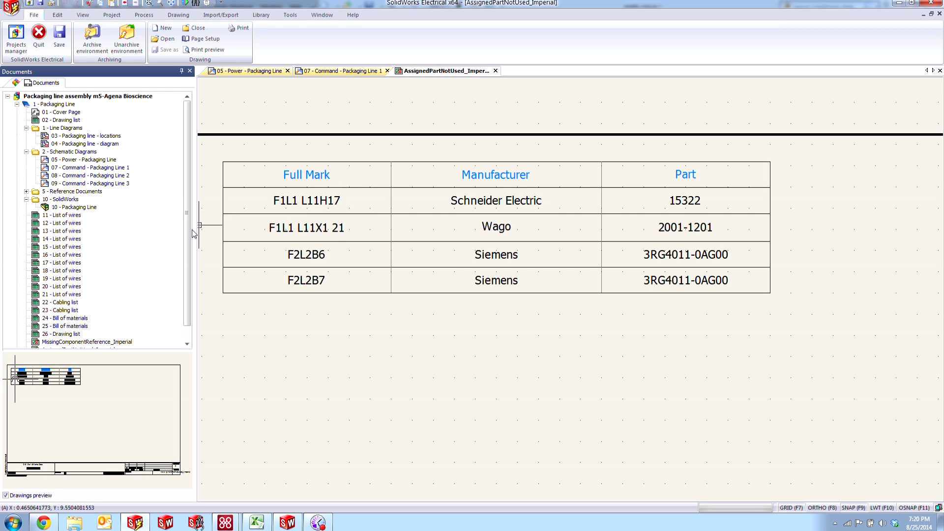
left_click(17, 83)
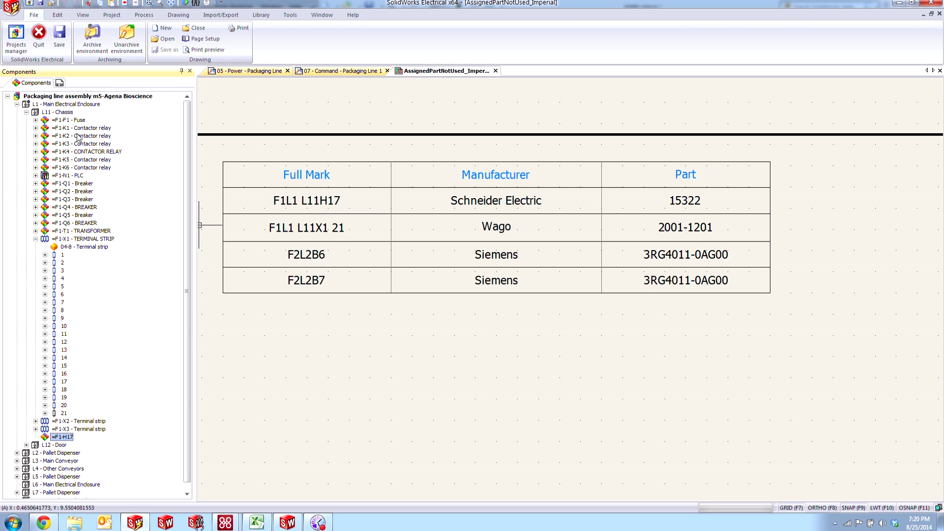
right_click(70, 96)
left_click(113, 127)
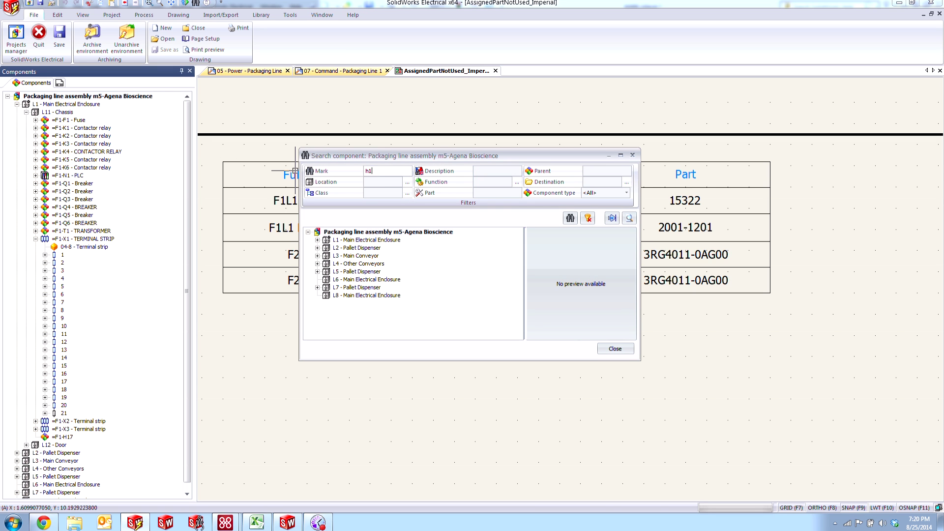
type("h17")
key("Return")
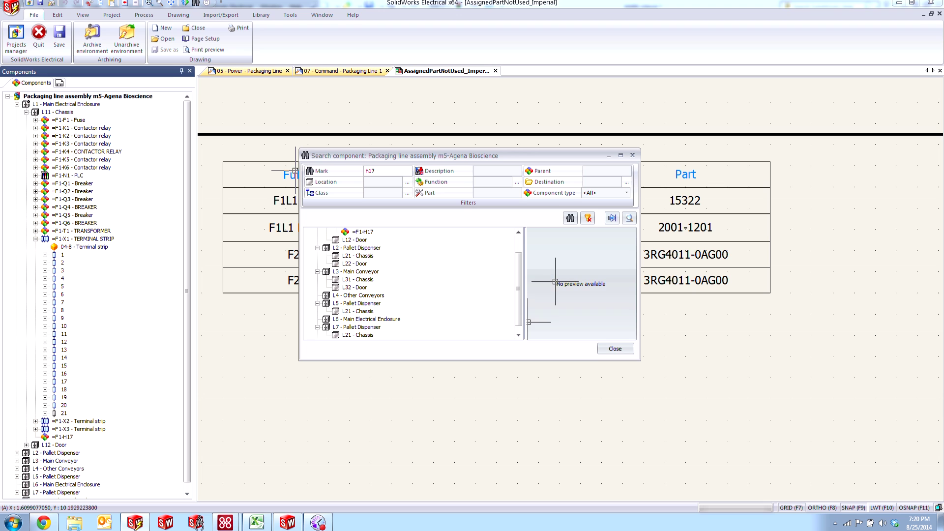
left_click(362, 255)
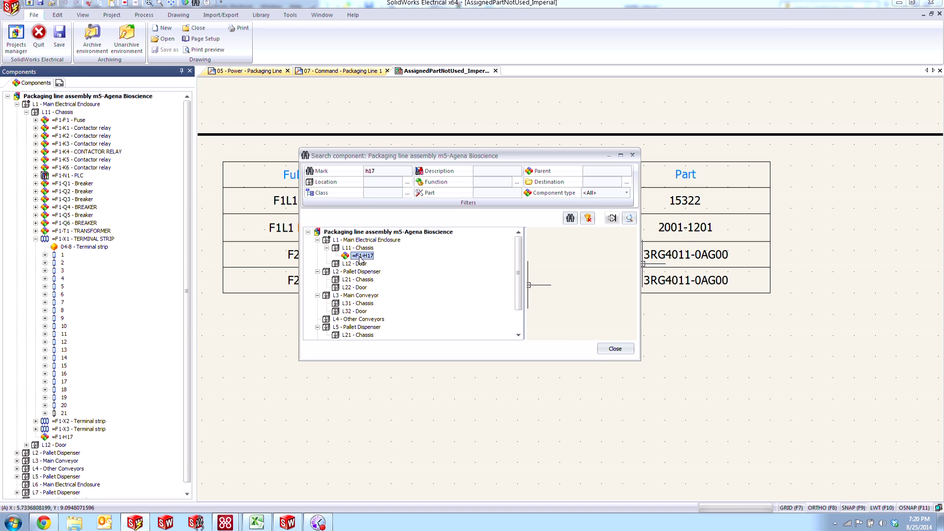
left_click(614, 348)
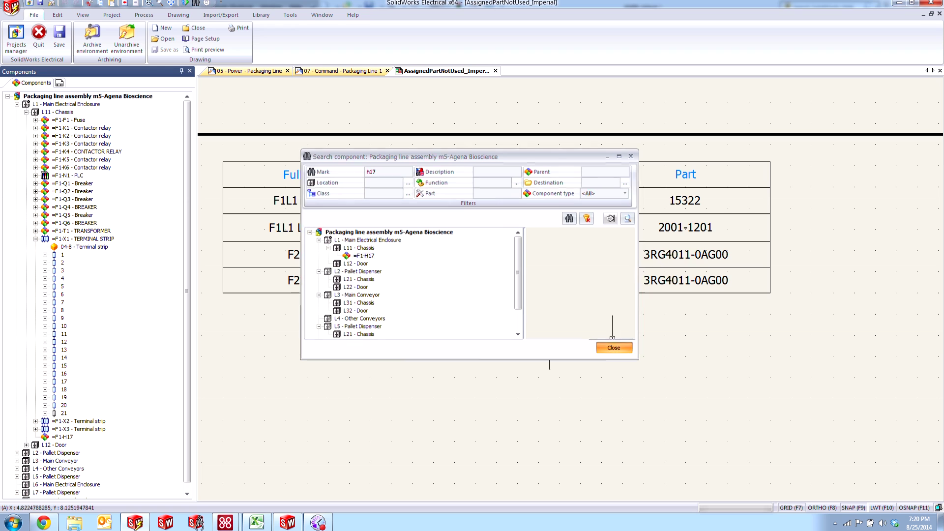
right_click(63, 438)
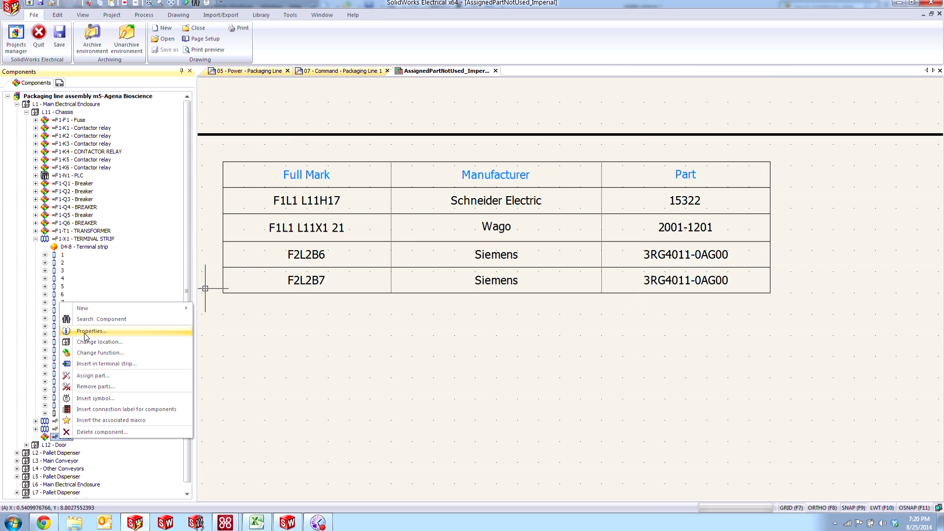
left_click(85, 333)
left_click(384, 147)
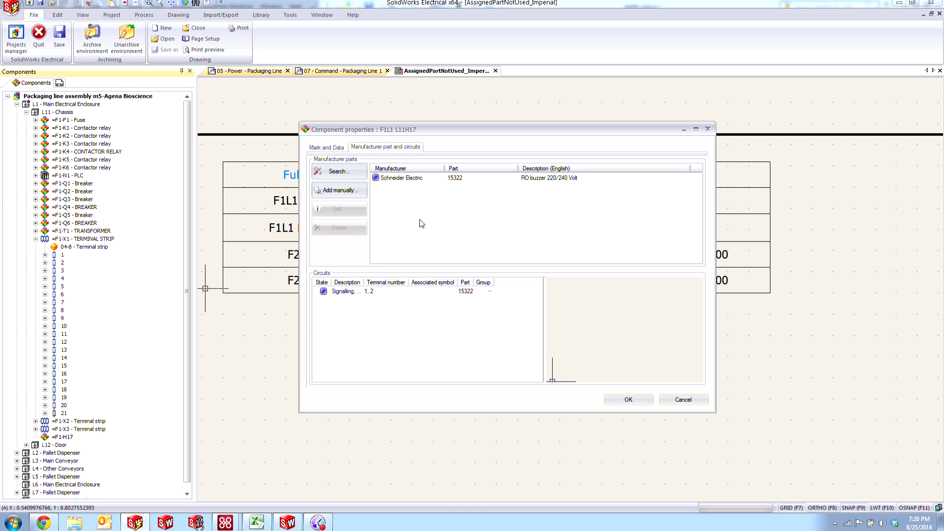
left_click(685, 398)
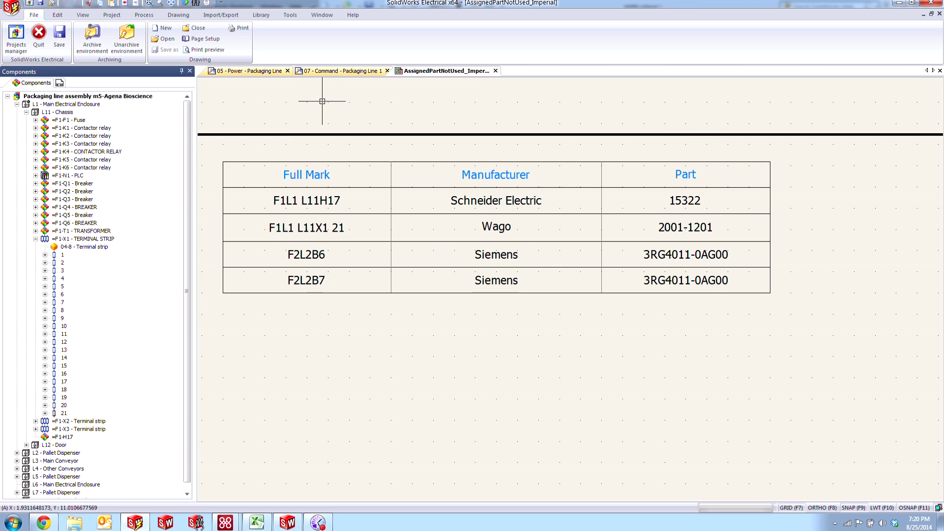
left_click(339, 71)
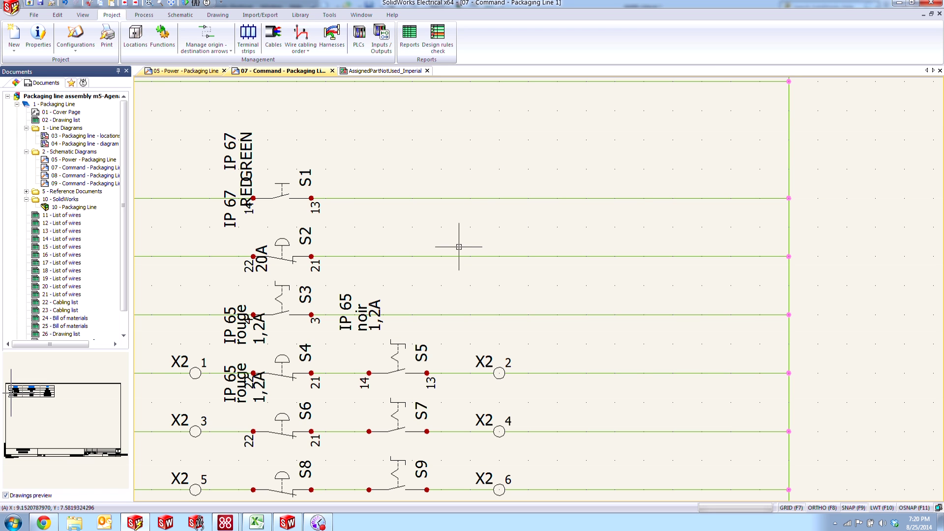
Step: Insert the Buzzer symbol from the library onto the top wire of the Command sheet
left_click(180, 15)
left_click(87, 37)
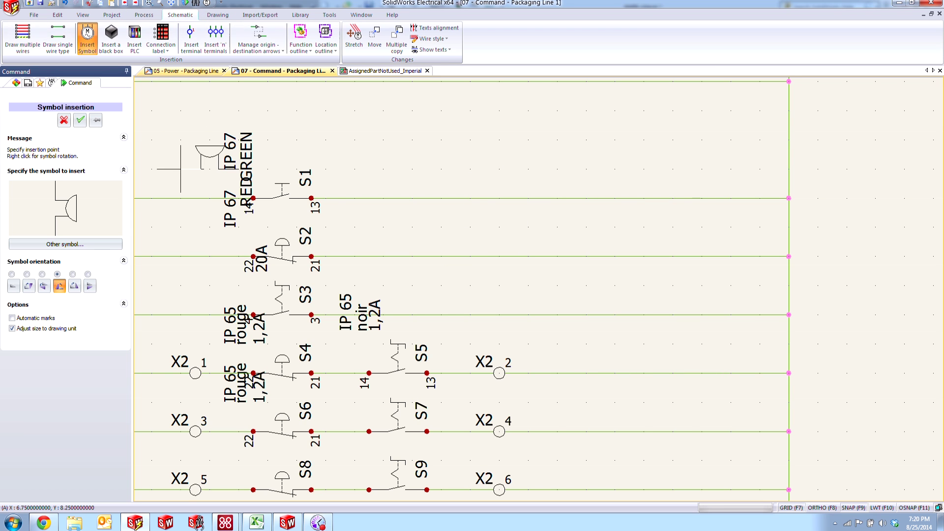
left_click(63, 243)
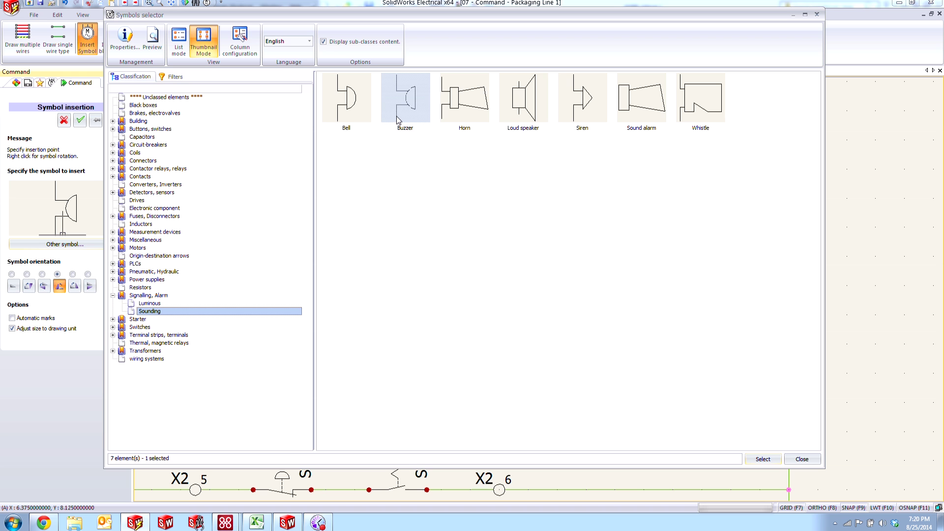
left_click(752, 458)
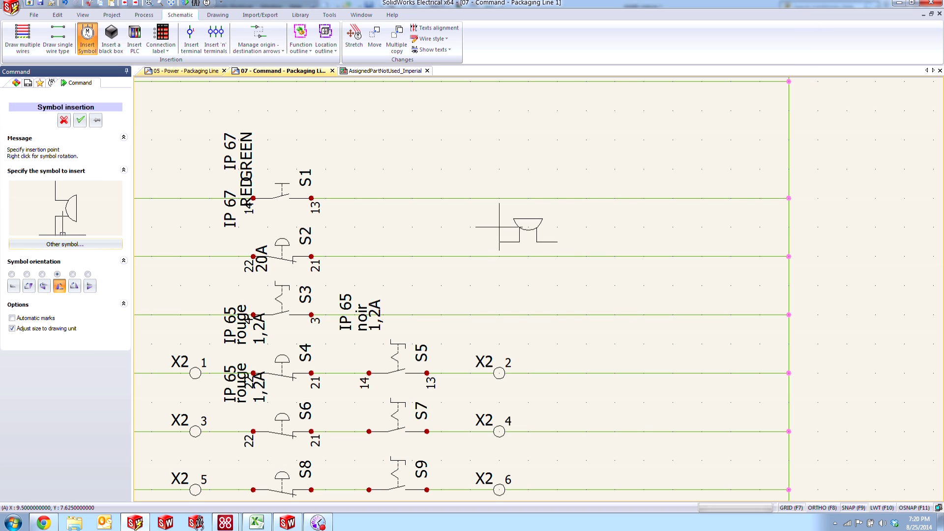
left_click(600, 198)
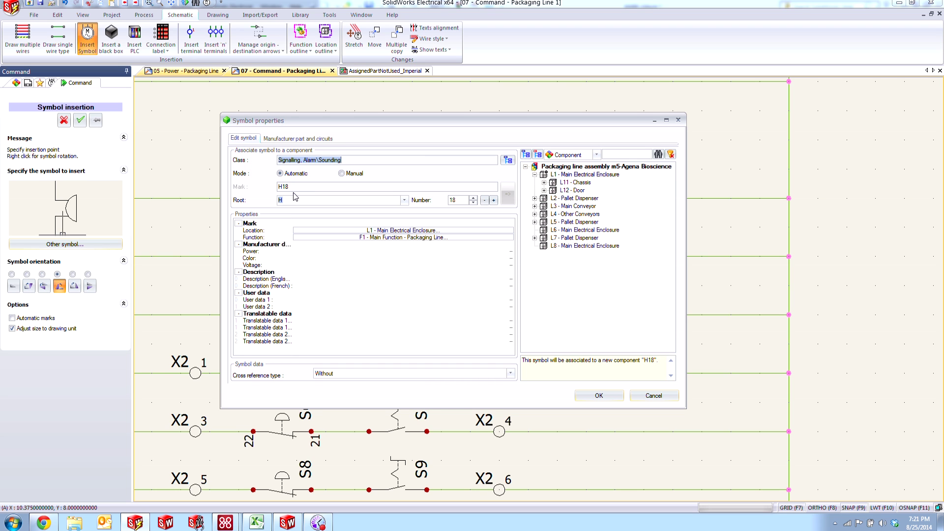
Step: Number the buzzer 17 and associate it with existing component H17 (70dB, 230 V)
left_click(543, 182)
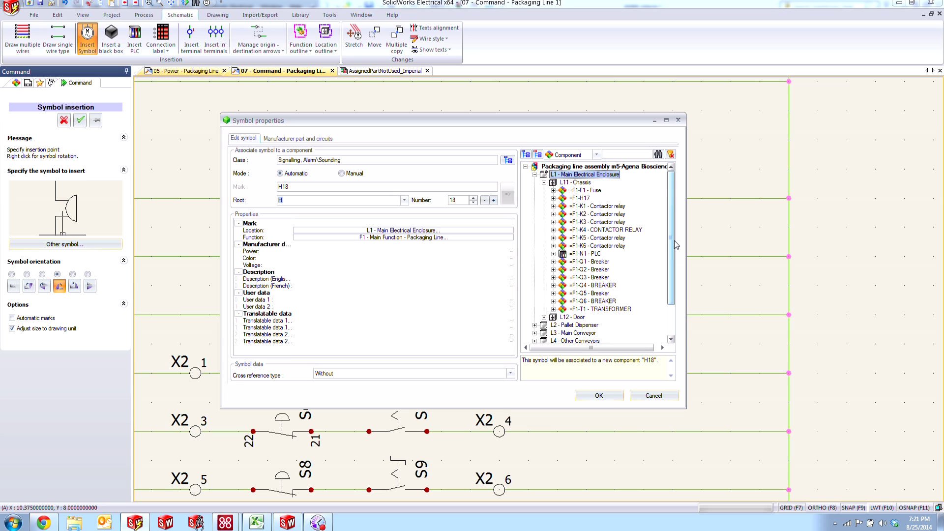
left_click_drag(670, 247, 671, 252)
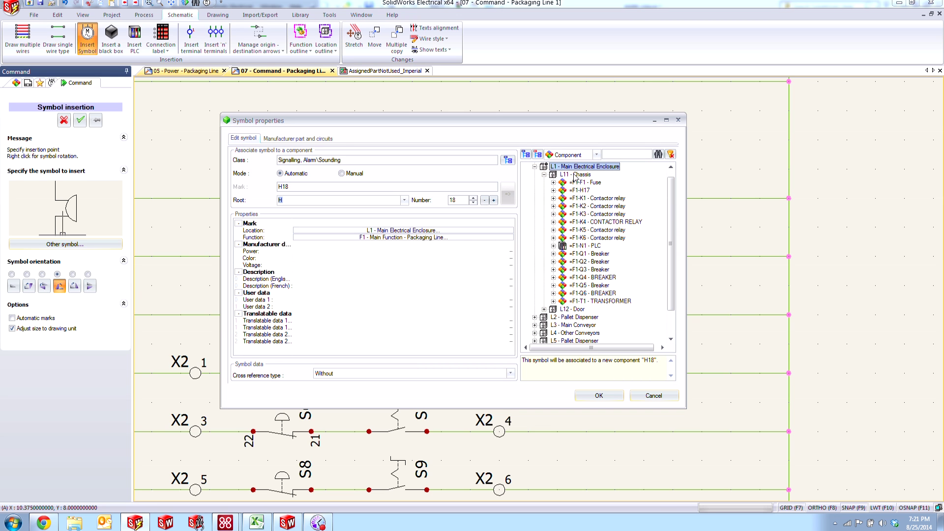
left_click(474, 202)
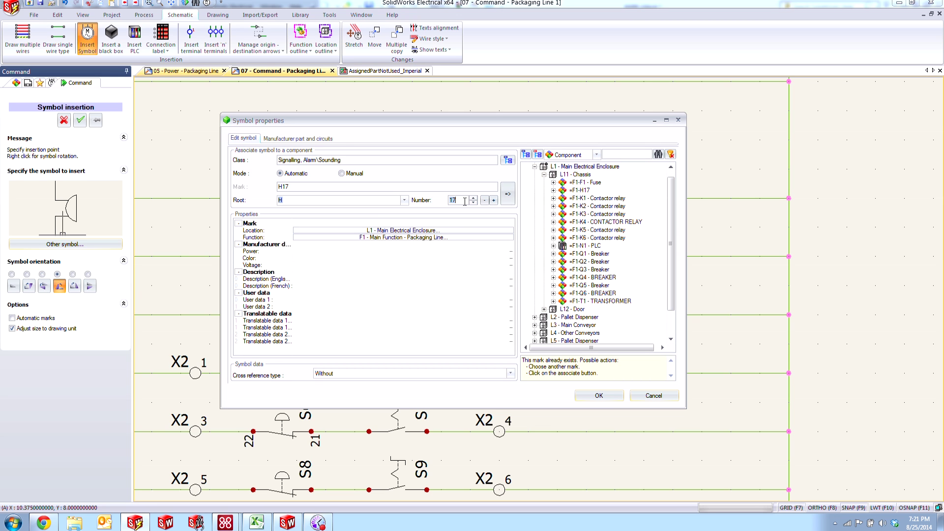
left_click(507, 194)
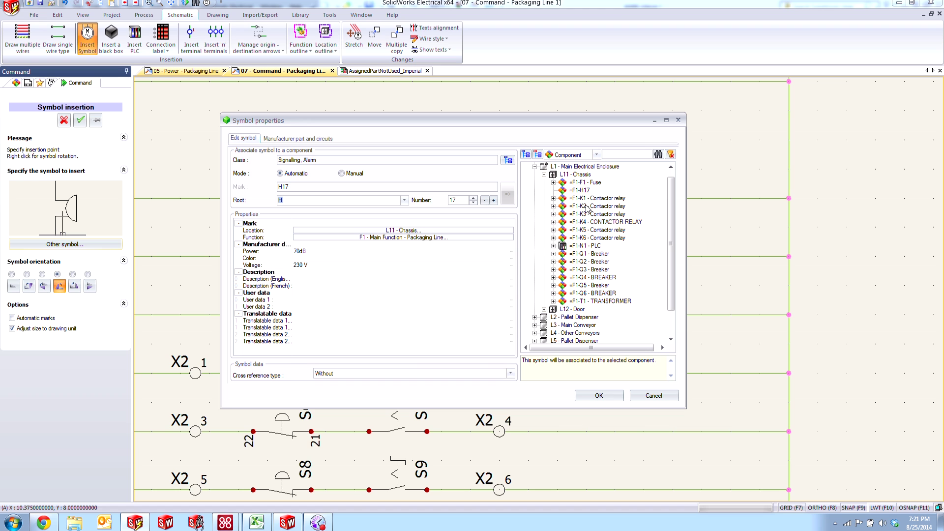
left_click(586, 396)
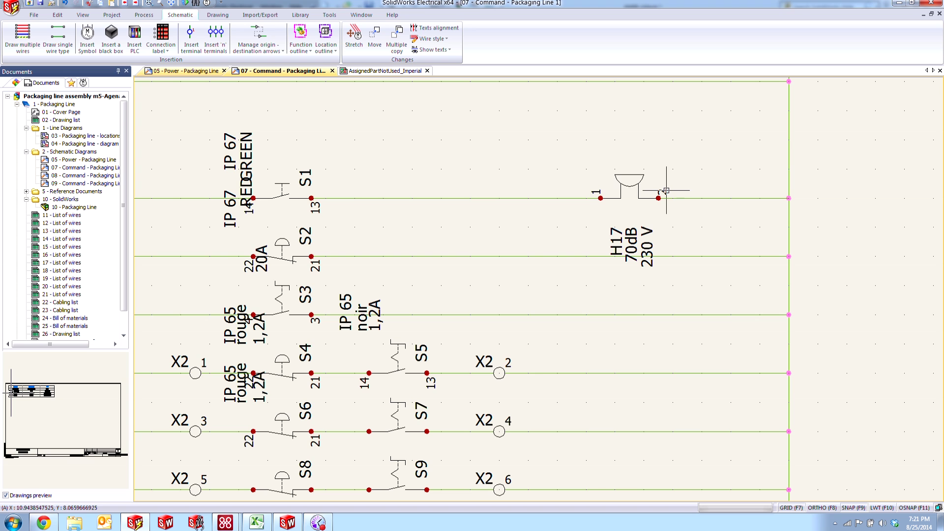
middle_click_drag(647, 244, 587, 245)
Step: Regenerate the AssignedPartNotUsed_Imperial report so only X1 21, B6 and B7 remain
left_click(384, 72)
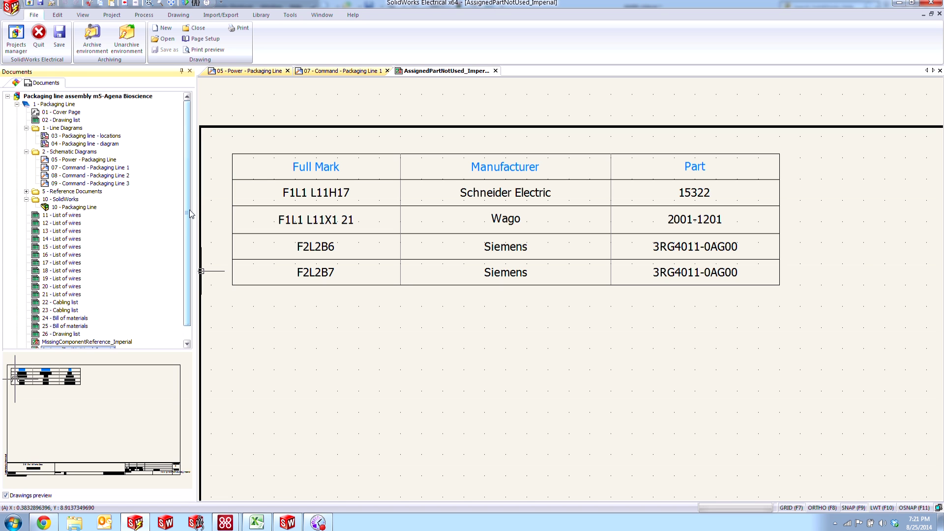
scroll(189, 209, "down", 1)
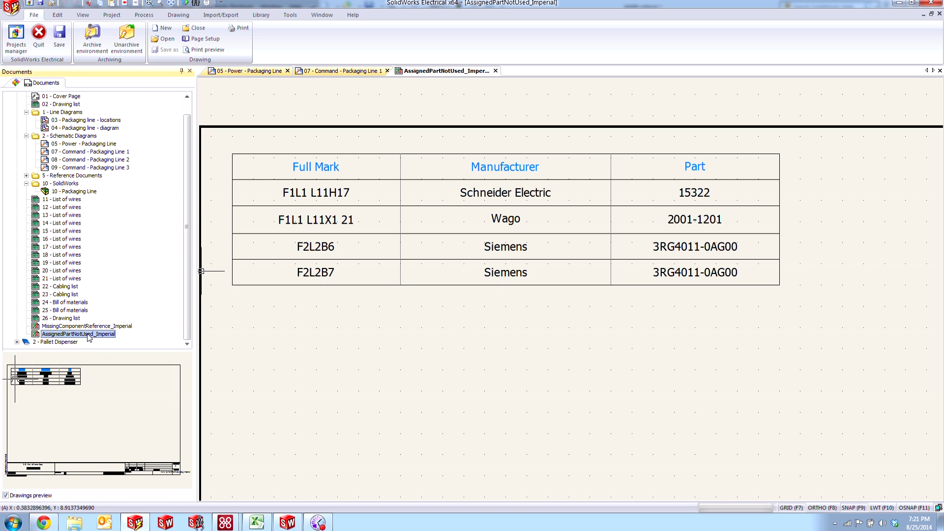
right_click(89, 337)
left_click(114, 281)
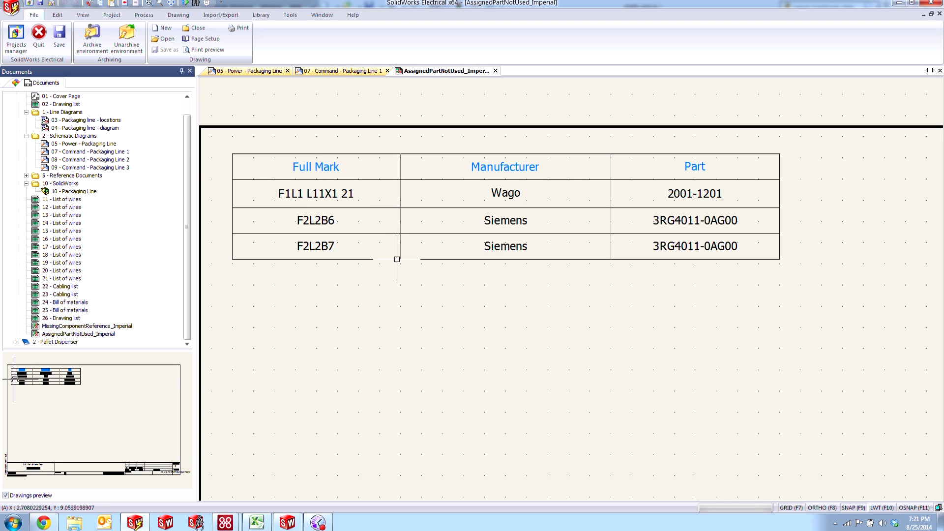
left_click(17, 83)
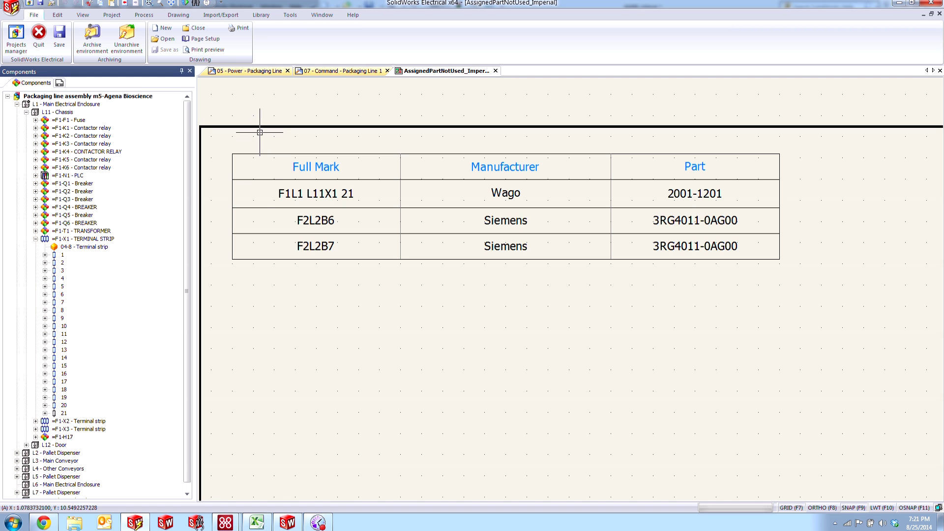
Step: Show the 05 - Power - Packaging Line sheet with the Q5, Q6 circuits and title block
left_click(248, 70)
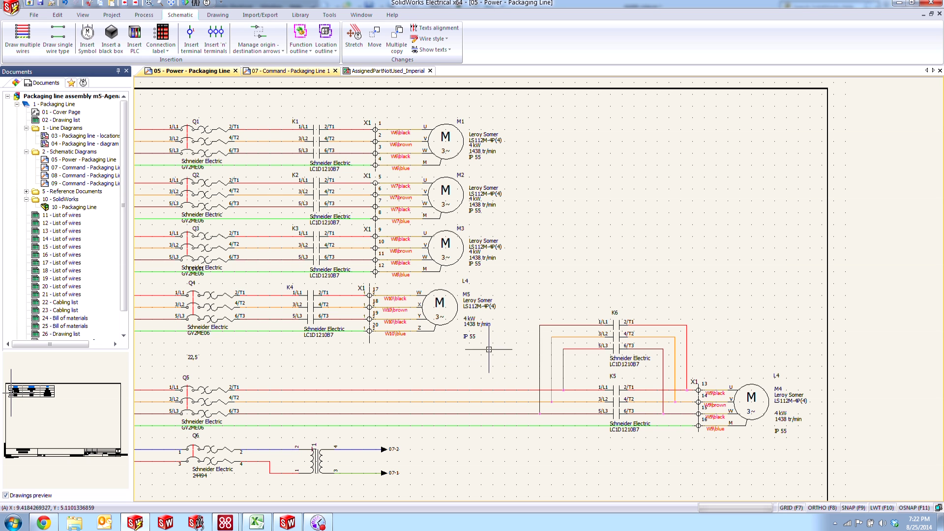
middle_click_drag(357, 253, 541, 179)
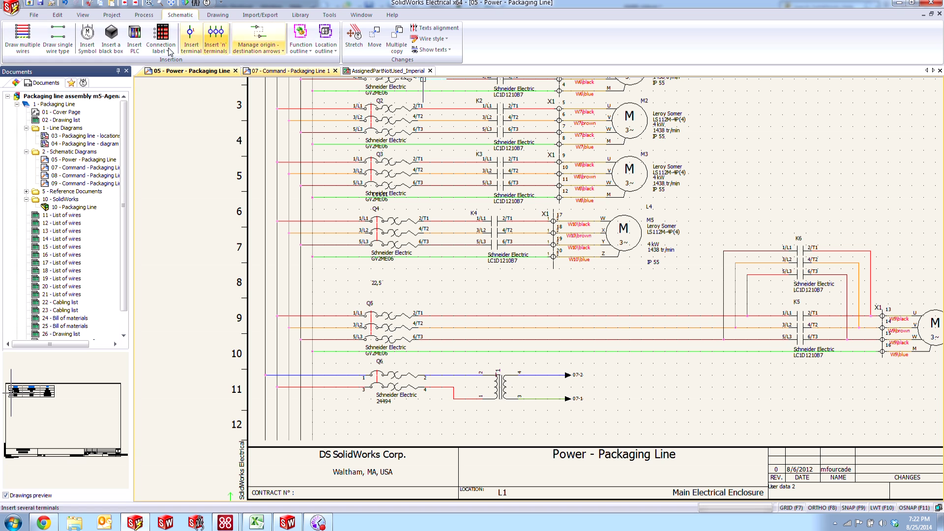
Step: Place a single terminal on the red wire feeding Q6
left_click(190, 37)
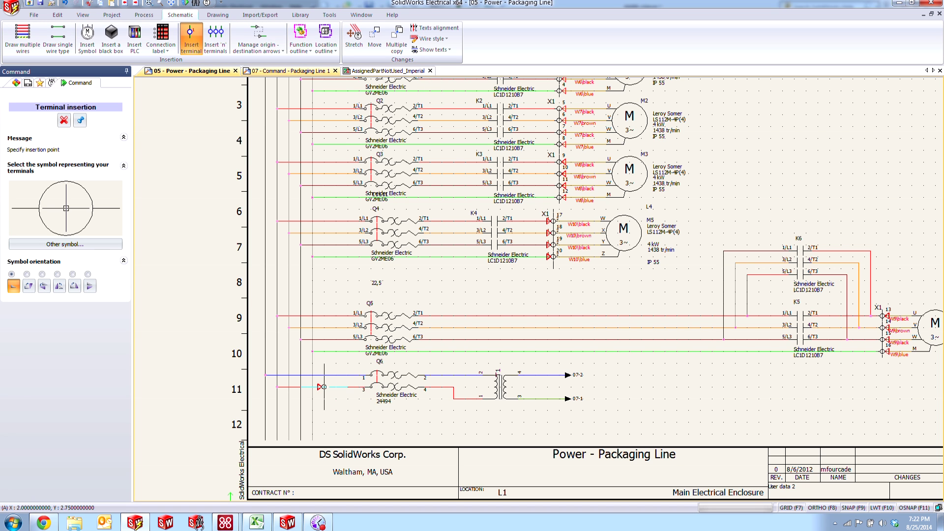
scroll(323, 371, "up", 5)
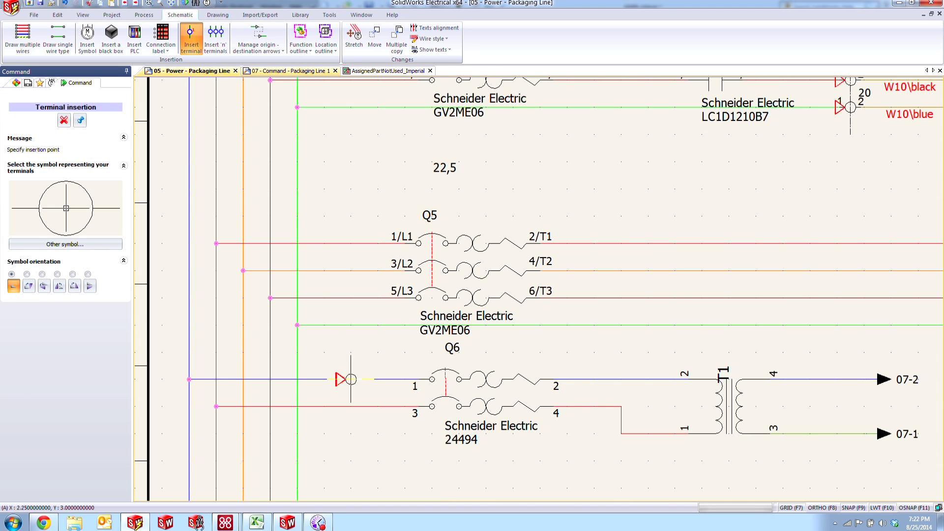
left_click(350, 406)
left_click(341, 406)
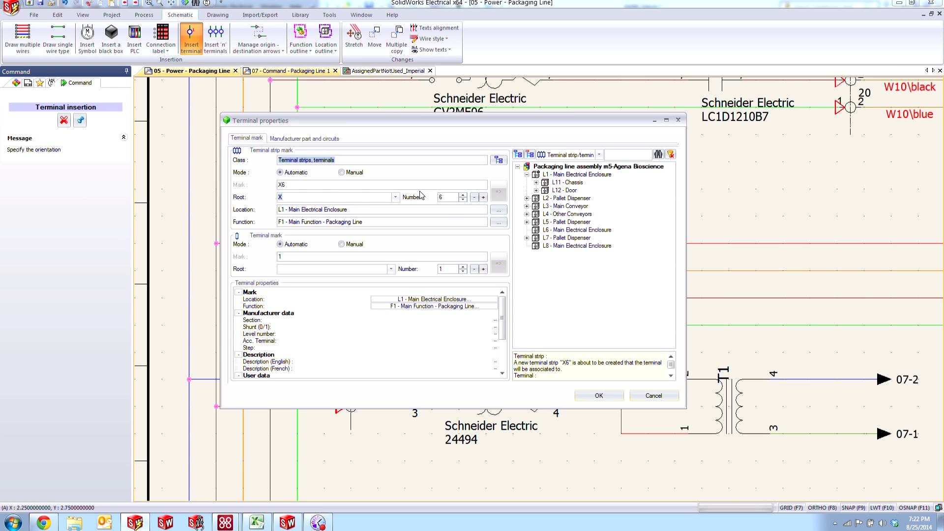
Step: Assign the terminal to strip =F1-X1 as number 21, linked to existing terminal 21
left_click(535, 183)
left_click(584, 191)
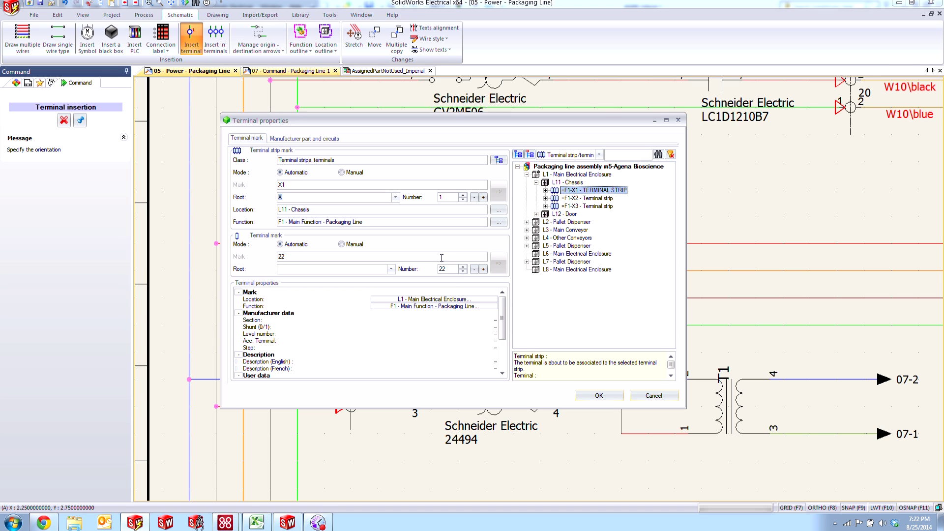
left_click(463, 271)
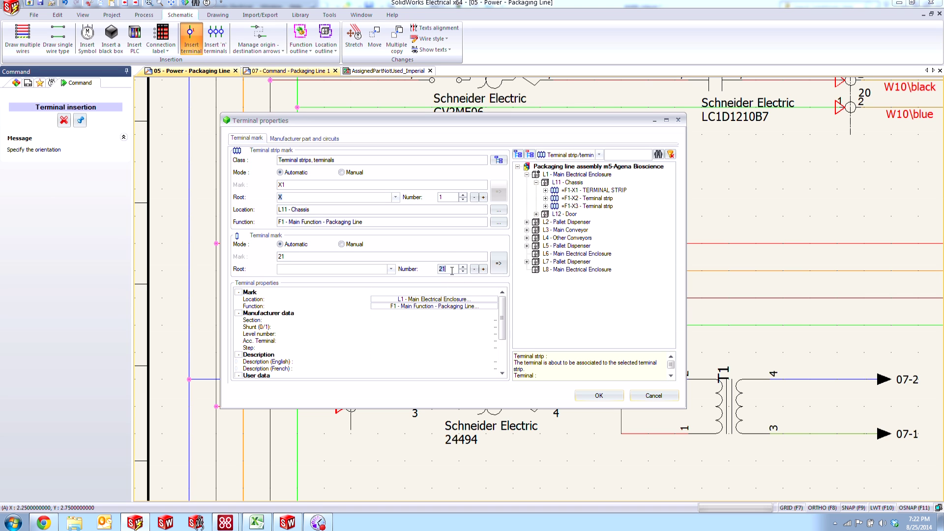
left_click(497, 268)
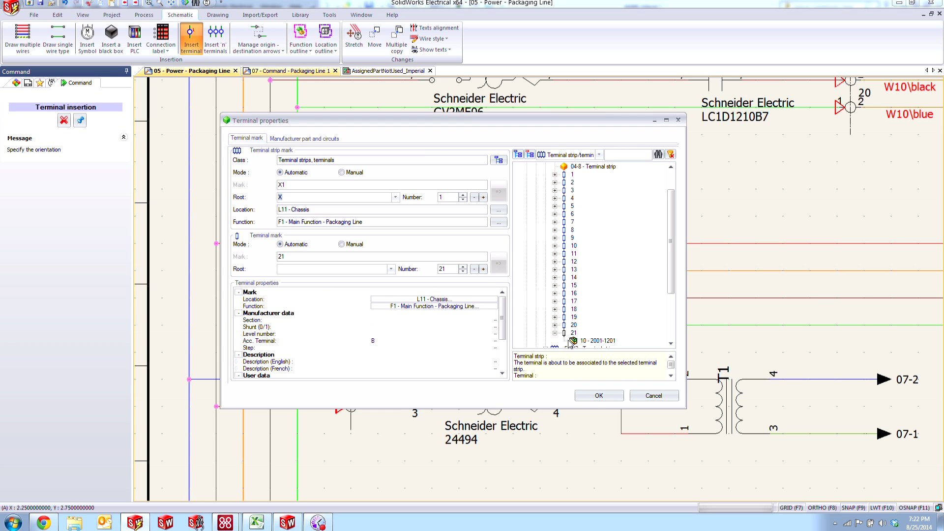
left_click(594, 396)
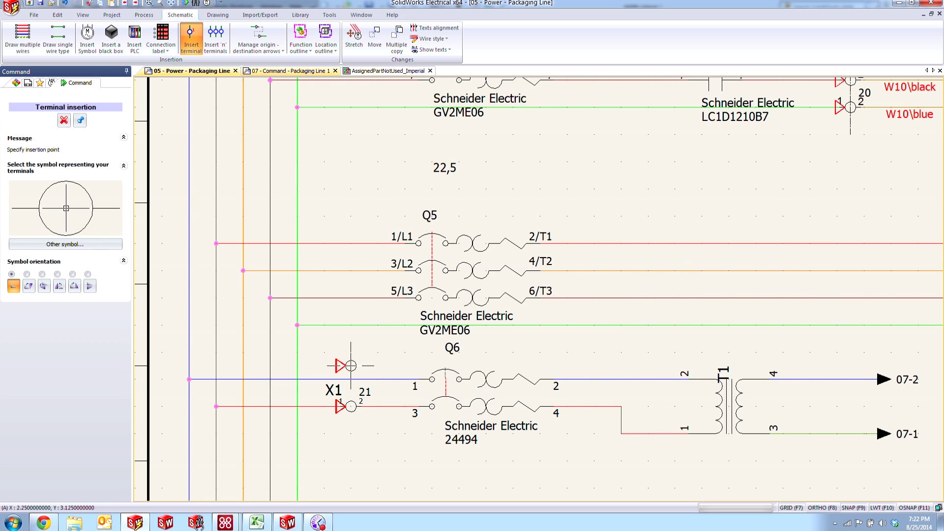
key("Escape")
scroll(364, 358, "up", 2)
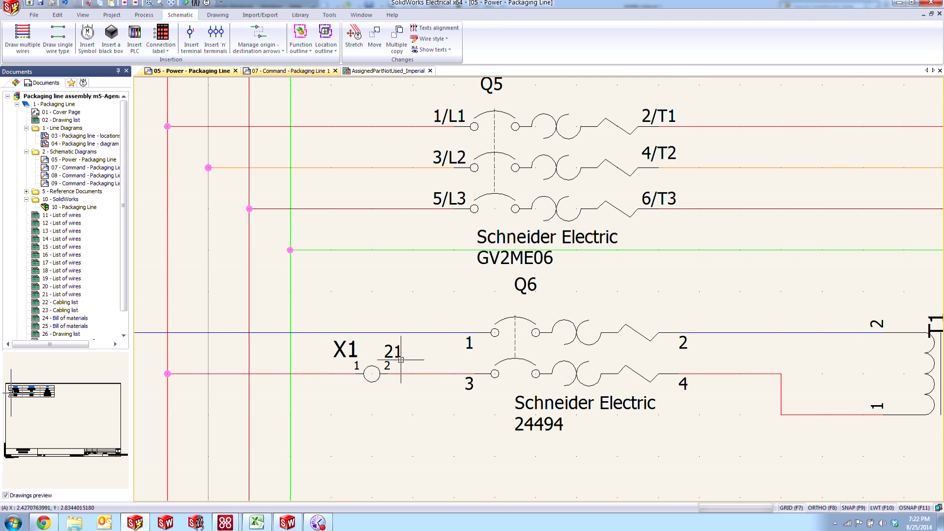
left_click(378, 71)
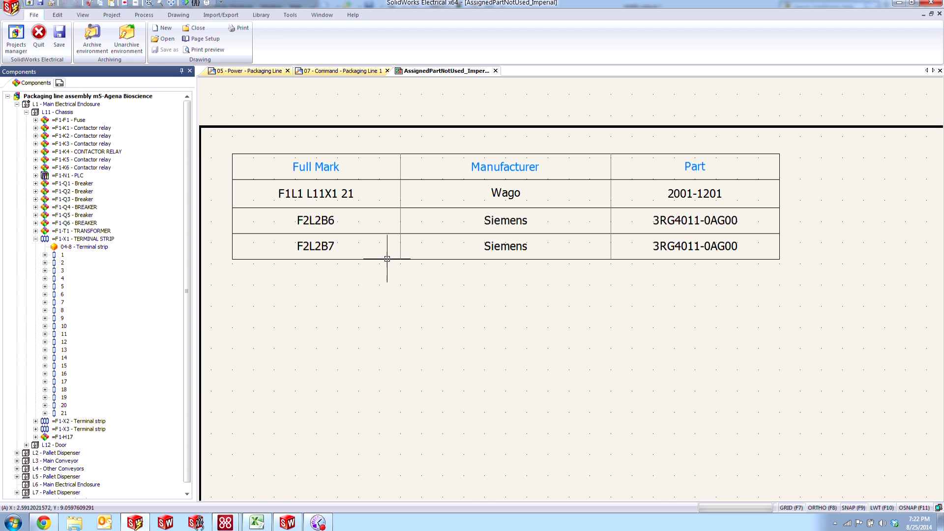
Step: Regenerate the AssignedPartNotUsed_Imperial report, leaving only F2L2B6 and F2L2B7
left_click(60, 82)
scroll(72, 343, "down", 1)
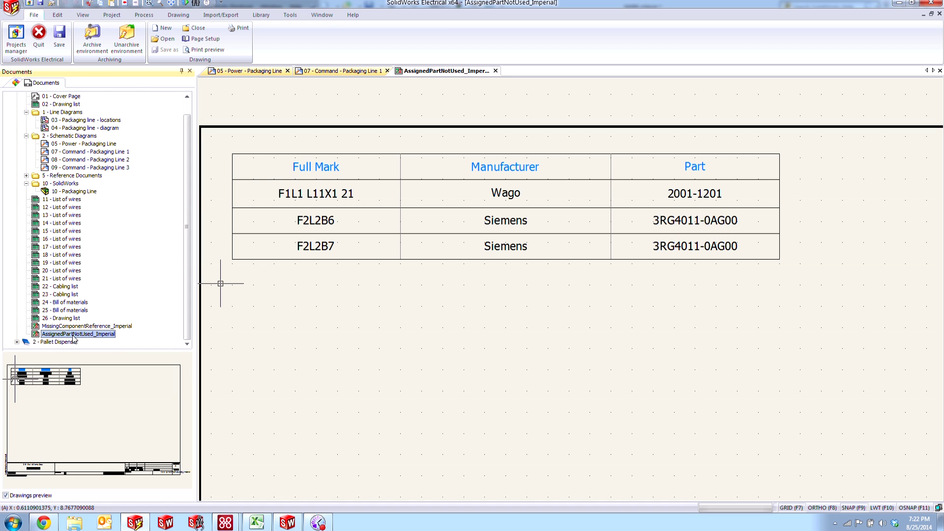
right_click(74, 338)
left_click(109, 283)
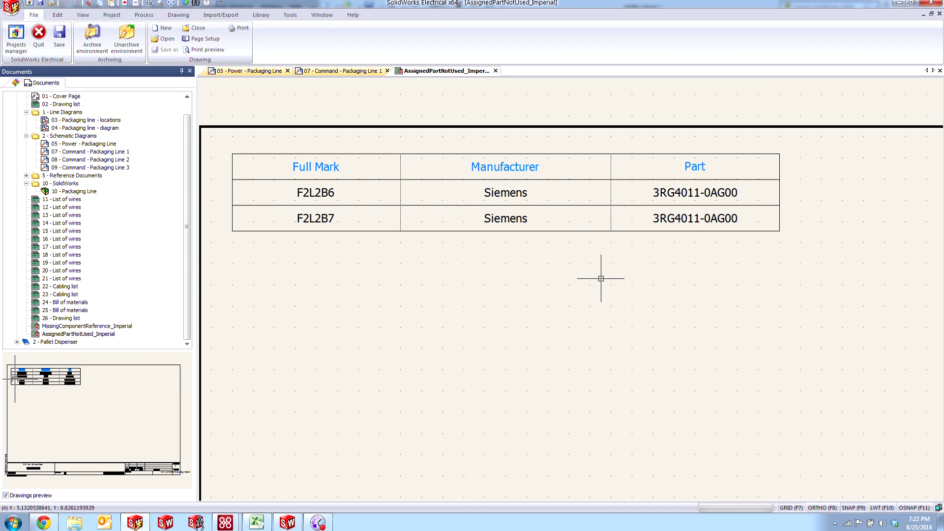